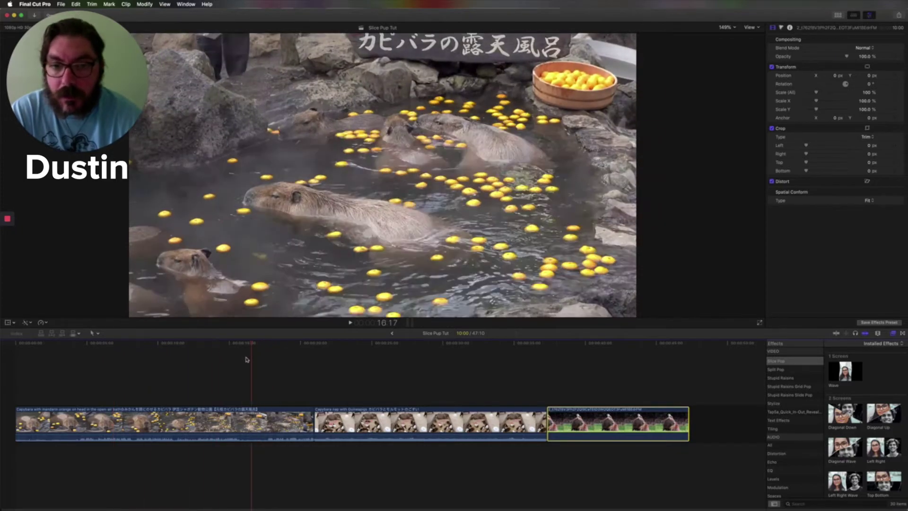
- Stack the guinea pig clip above the capybara bath clip and align it with the start of the timeline
{"action": "left_click_drag", "start_coordinate": [397, 421], "coordinate": [147, 372]}
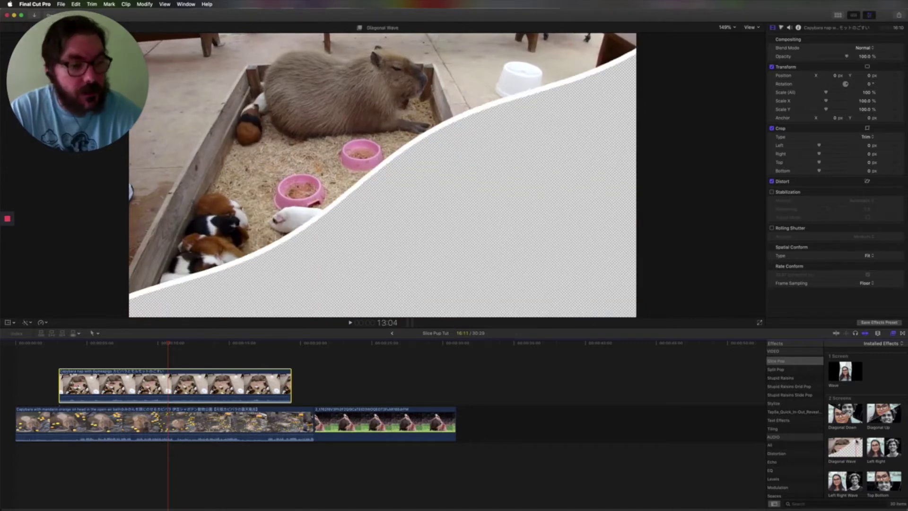
{"action": "scroll", "coordinate": [855, 440], "scroll_direction": "down", "scroll_amount": 3}
{"action": "scroll", "coordinate": [854, 440], "scroll_direction": "down", "scroll_amount": 3}
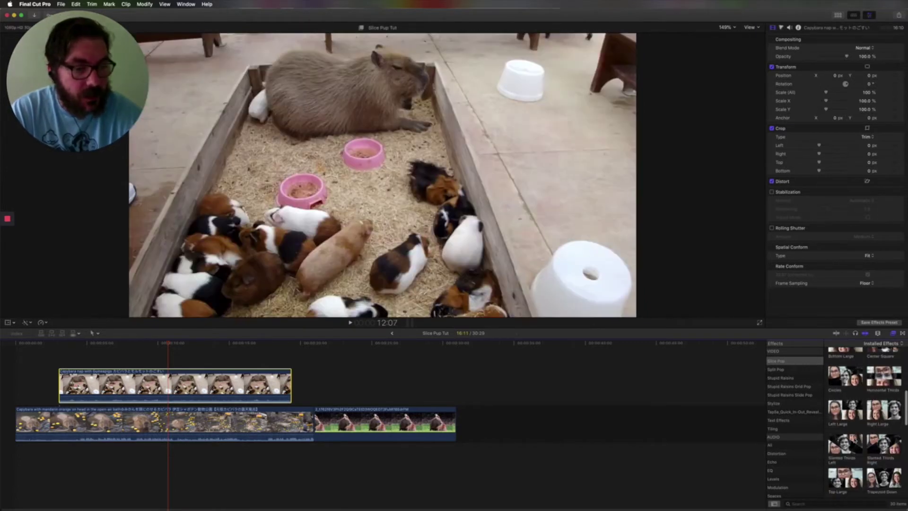
{"action": "scroll", "coordinate": [854, 440], "scroll_direction": "up", "scroll_amount": 1}
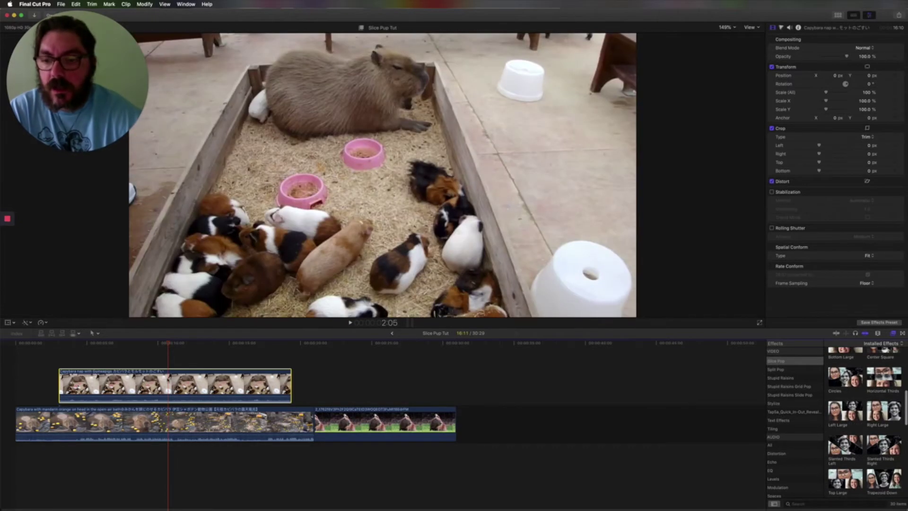
{"action": "left_click_drag", "start_coordinate": [224, 395], "coordinate": [180, 395]}
- Apply the Slice Pop Left Large effect to the clips, then stack and trim them to the guinea pig clip's length
{"action": "left_click_drag", "start_coordinate": [837, 414], "coordinate": [210, 383]}
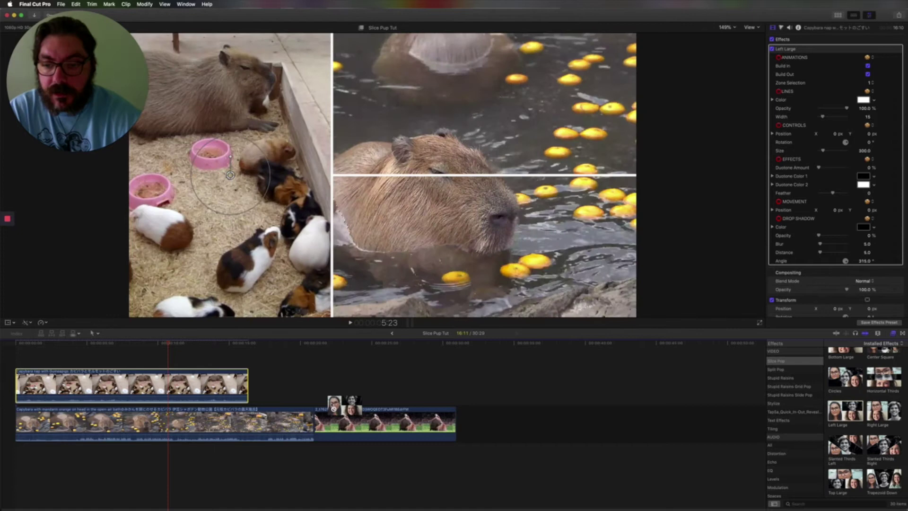
{"action": "left_click_drag", "start_coordinate": [845, 413], "coordinate": [247, 378]}
{"action": "left_click_drag", "start_coordinate": [314, 427], "coordinate": [248, 415]}
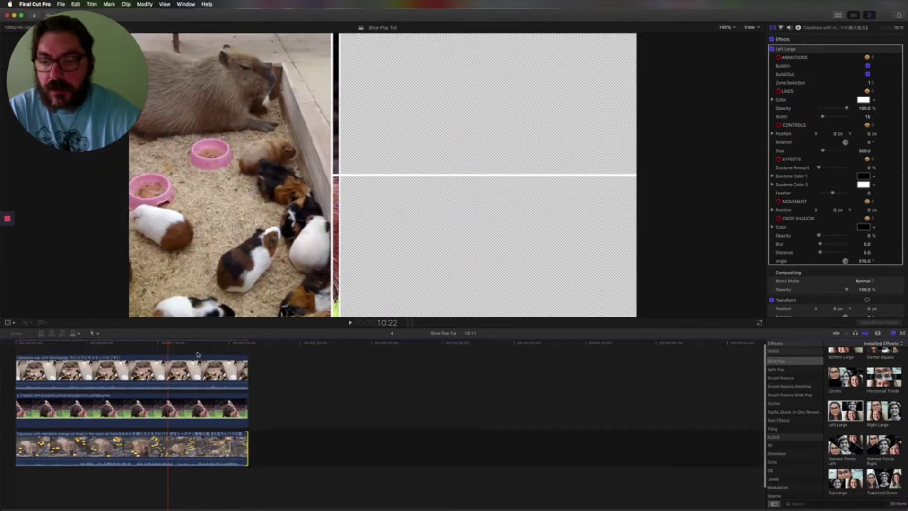
- Set the Left Large zone selection to 2 for the guinea pig clip and keep zone 1 for the bath clip
{"action": "left_click", "coordinate": [236, 371]}
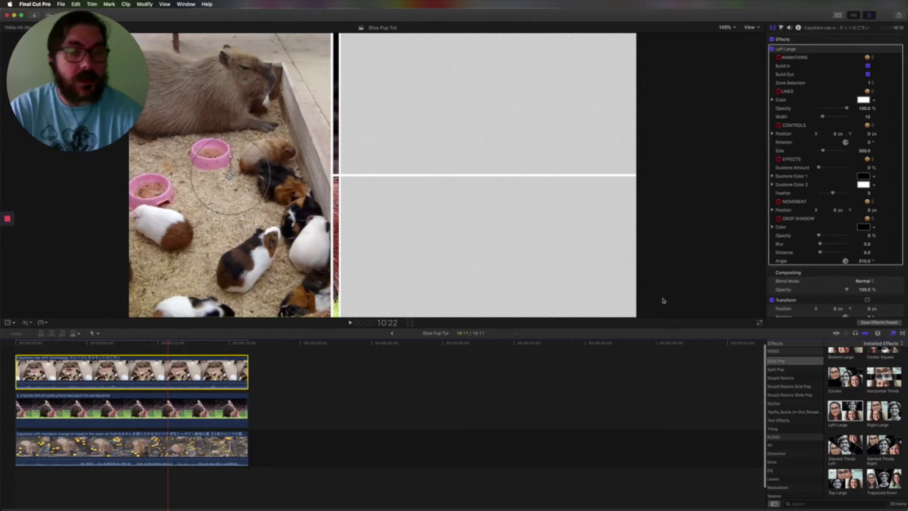
{"action": "left_click", "coordinate": [871, 83]}
{"action": "left_click", "coordinate": [873, 90]}
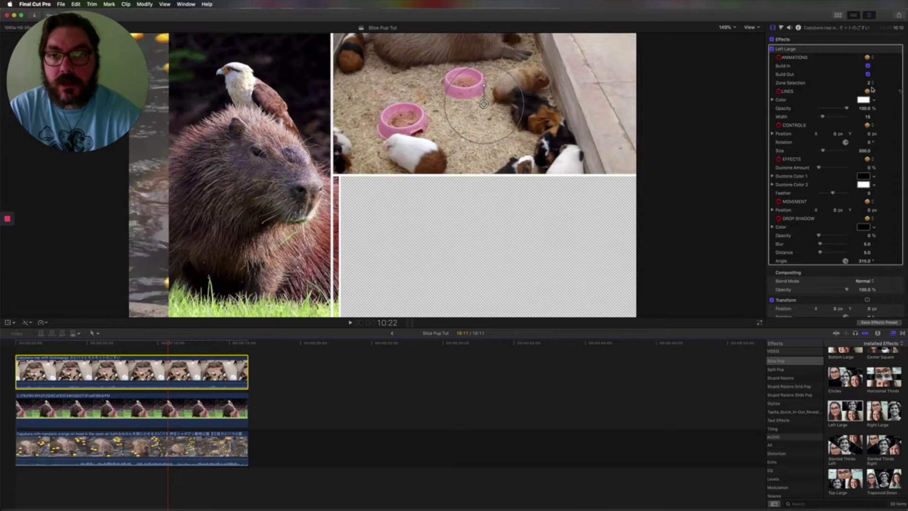
{"action": "left_click", "coordinate": [204, 444]}
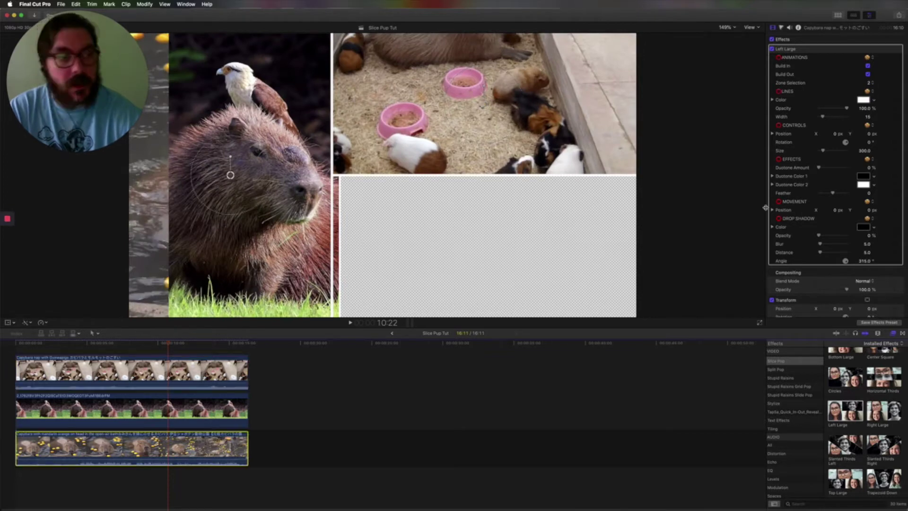
{"action": "left_click", "coordinate": [870, 83]}
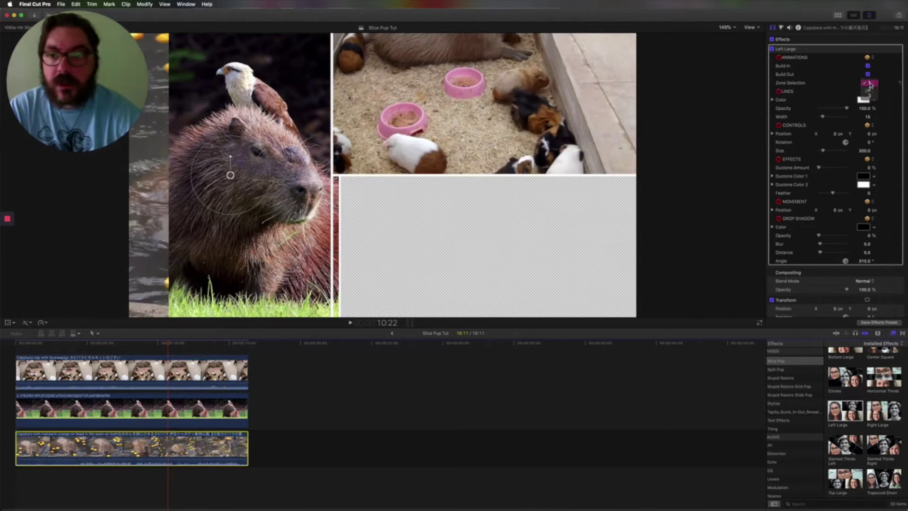
{"action": "left_click", "coordinate": [870, 83]}
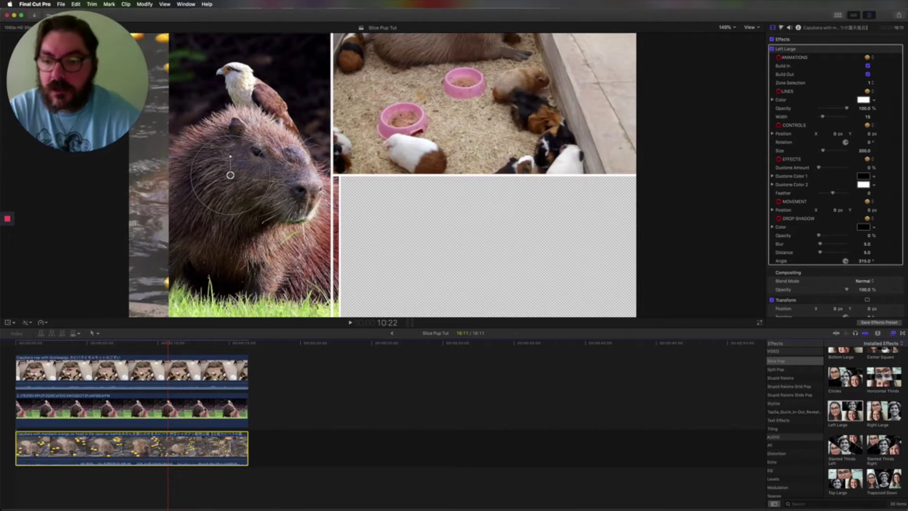
- Move the capybara-and-bird photo after the bath clip on the storyline and remove its Left Large effect
{"action": "left_click", "coordinate": [195, 409]}
{"action": "left_click_drag", "start_coordinate": [196, 410], "coordinate": [429, 447]}
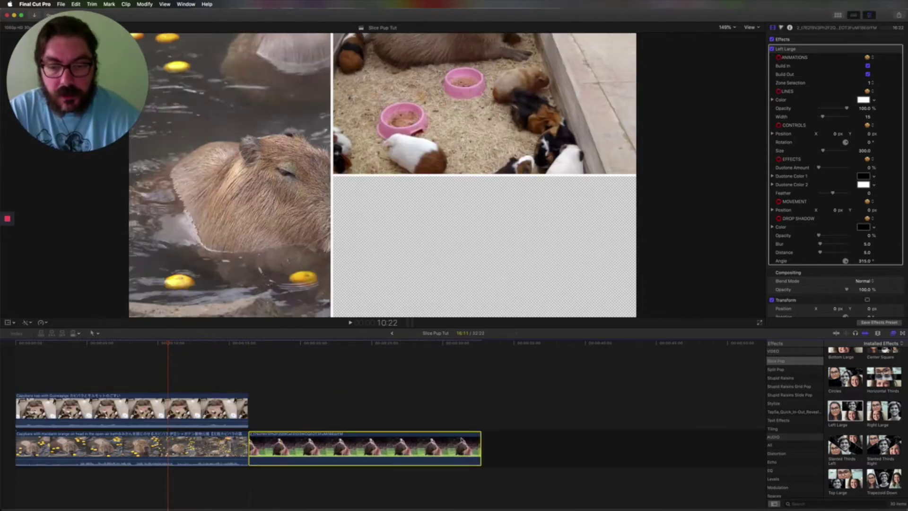
{"action": "left_click", "coordinate": [337, 393]}
{"action": "left_click", "coordinate": [349, 445]}
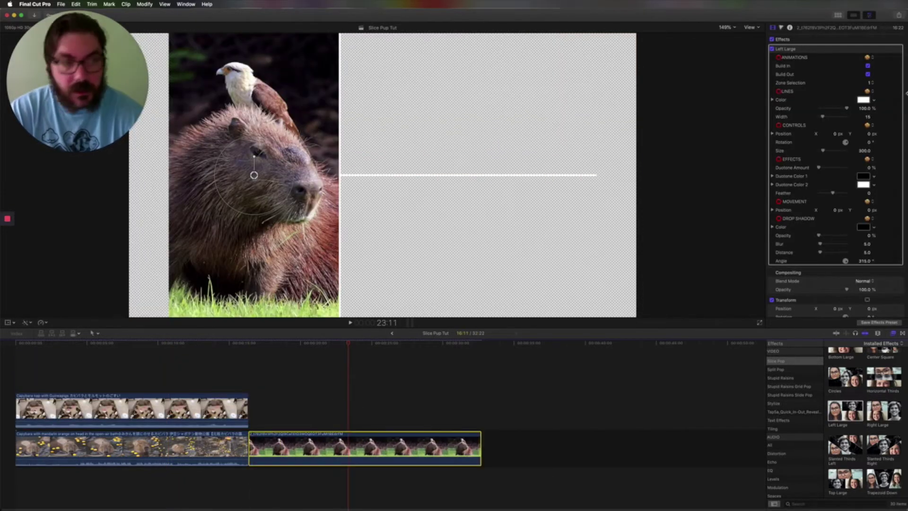
{"action": "left_click", "coordinate": [802, 50]}
{"action": "key", "text": "BackSpace"}
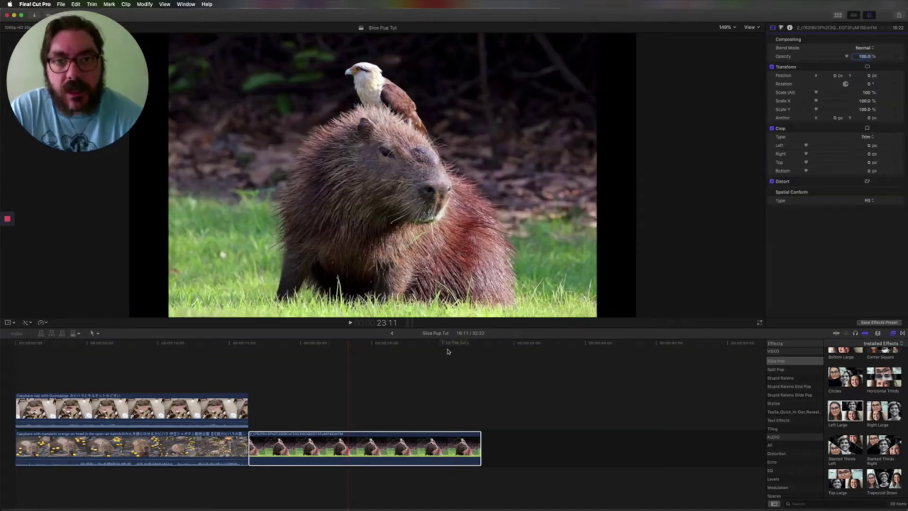
- Convert the capybara-and-bird photo into a compound clip named Cappy and apply the Left Large effect to it
{"action": "right_click", "coordinate": [406, 456]}
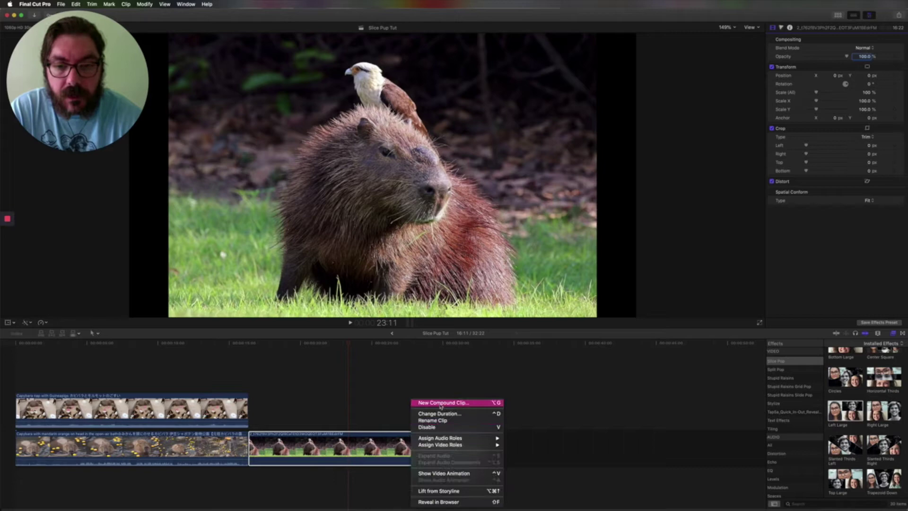
{"action": "left_click", "coordinate": [440, 404]}
{"action": "type", "text": "Cappy"}
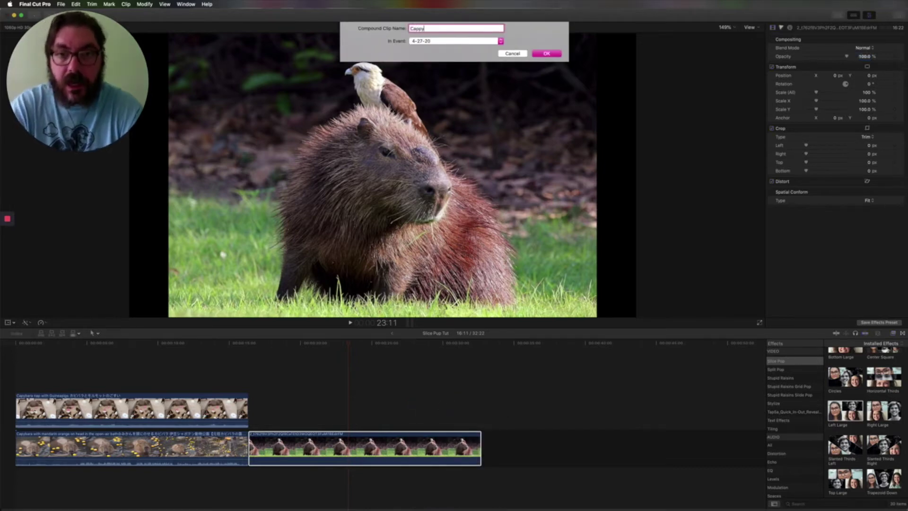
{"action": "key", "text": "Return"}
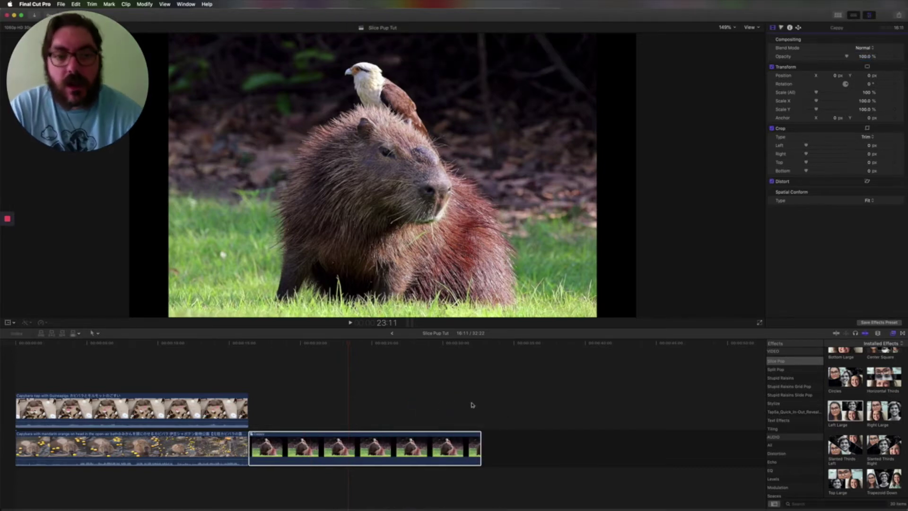
{"action": "left_click_drag", "start_coordinate": [845, 410], "coordinate": [487, 452]}
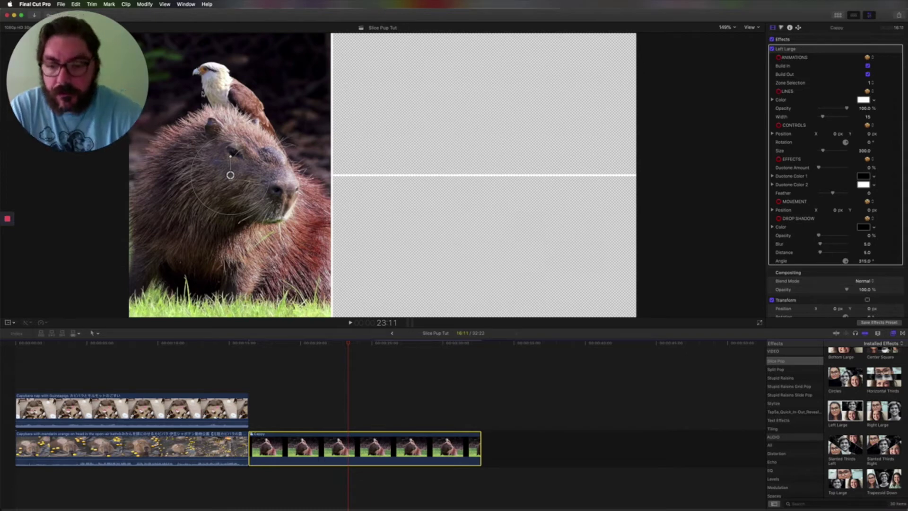
- Stack the Cappy compound clip above the other two clips at the timeline start and assign it to zone 3
{"action": "left_click_drag", "start_coordinate": [308, 447], "coordinate": [75, 370]}
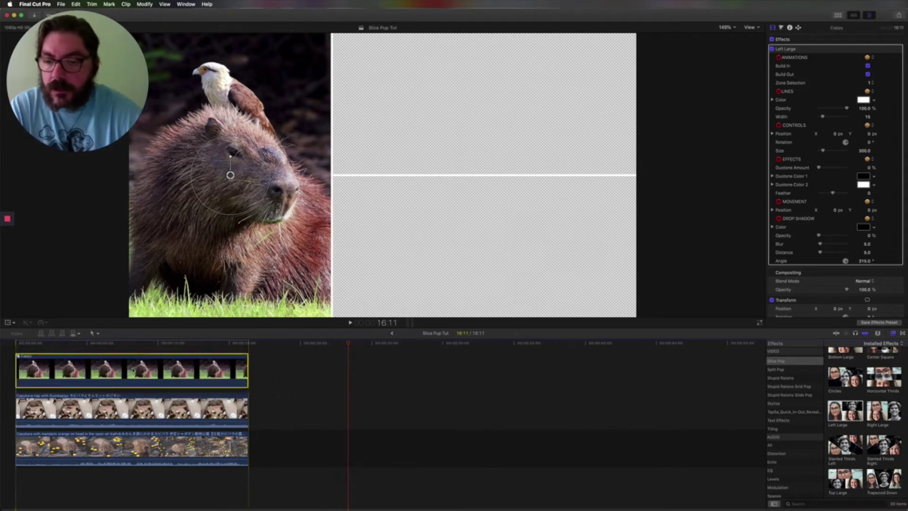
{"action": "left_click", "coordinate": [143, 346]}
{"action": "key", "text": "shift+z"}
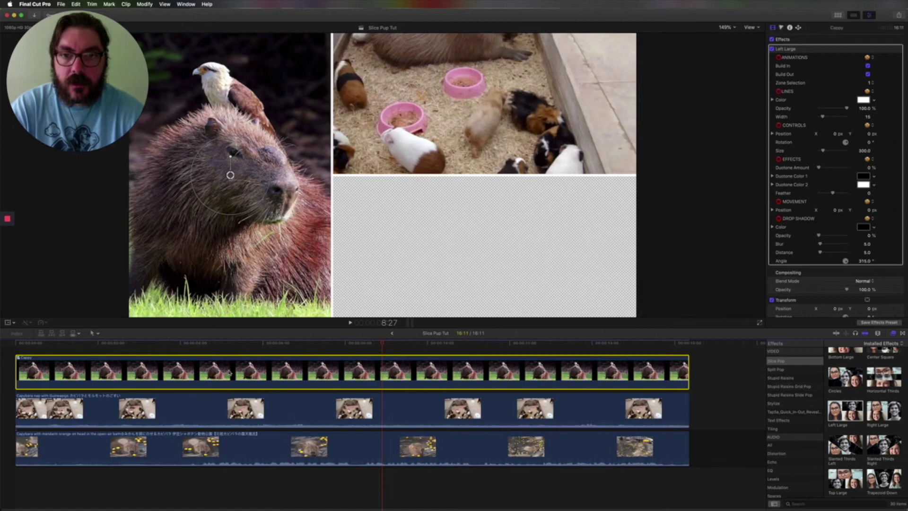
{"action": "left_click", "coordinate": [873, 82]}
{"action": "left_click", "coordinate": [873, 82]}
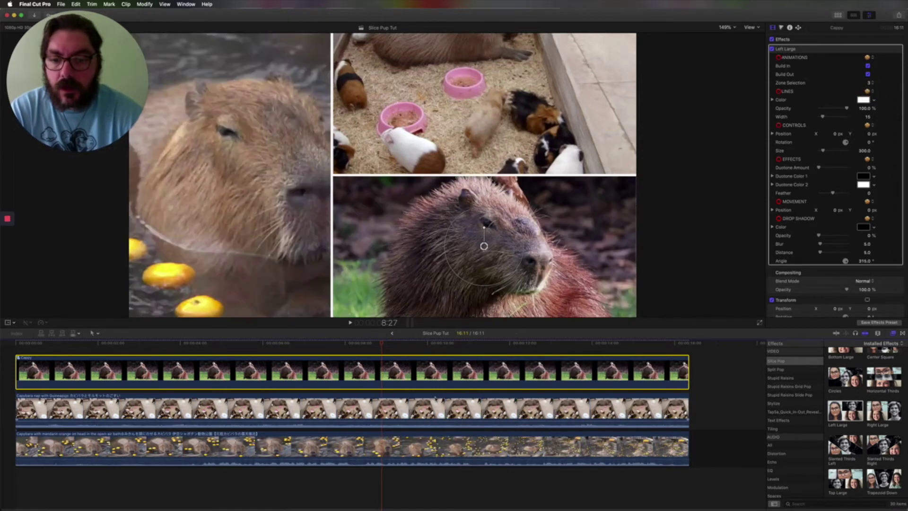
- Reposition the image inside each of the three zones with all clips selected, and scale down the guinea pig image
{"action": "left_click_drag", "start_coordinate": [432, 478], "coordinate": [414, 339]}
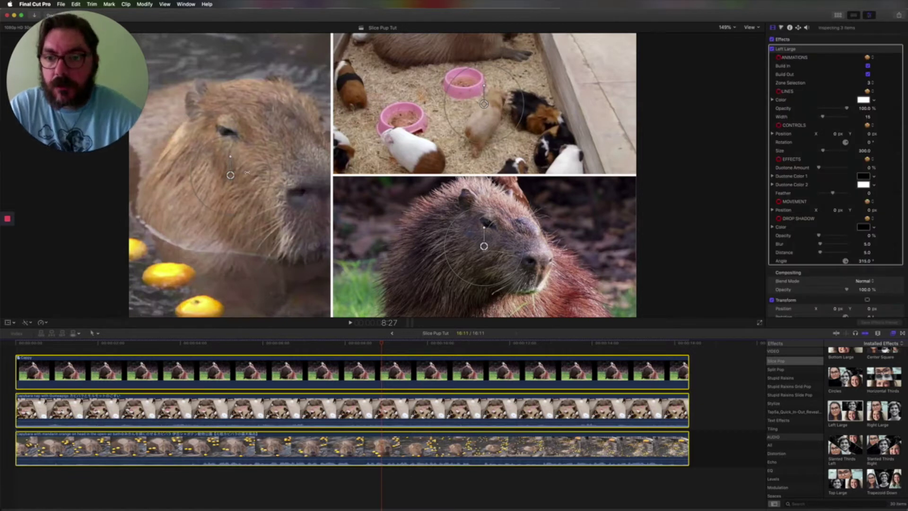
{"action": "left_click_drag", "start_coordinate": [230, 175], "coordinate": [190, 183]}
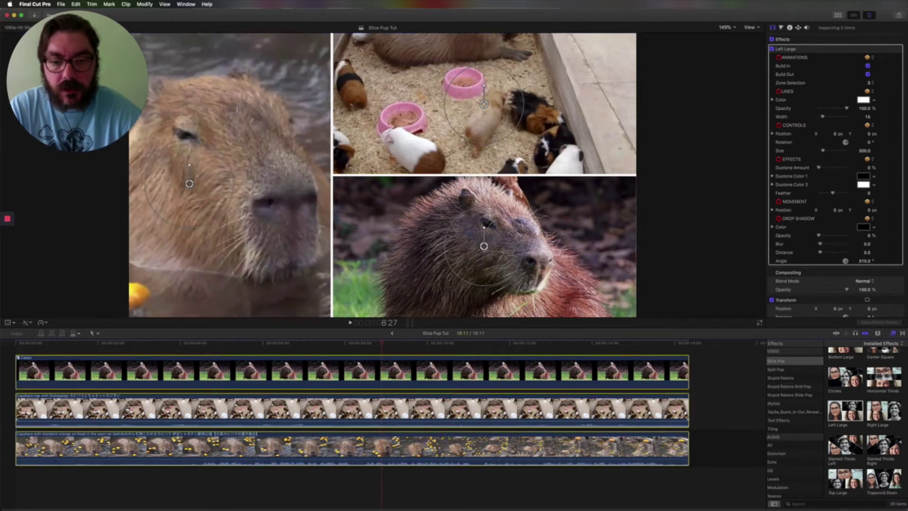
{"action": "left_click_drag", "start_coordinate": [483, 105], "coordinate": [488, 130]}
{"action": "left_click_drag", "start_coordinate": [522, 105], "coordinate": [486, 134]}
{"action": "key", "text": "super+a"}
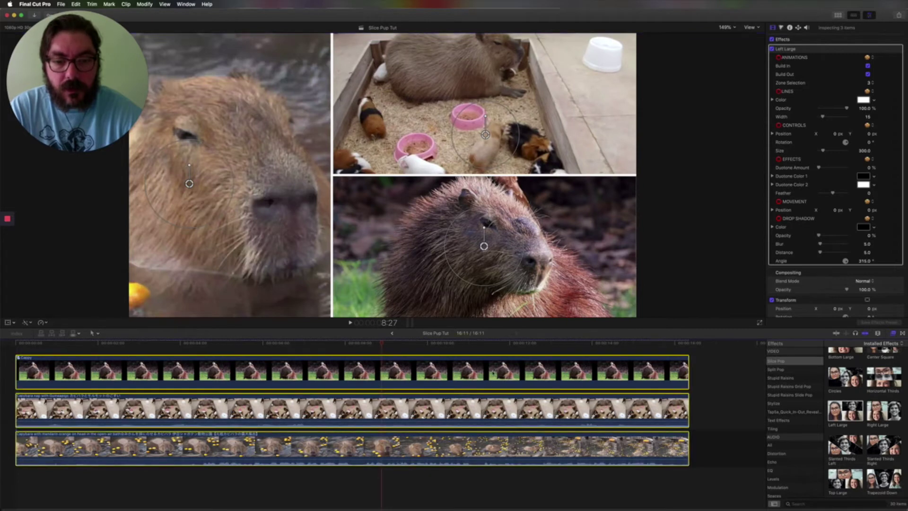
{"action": "left_click_drag", "start_coordinate": [484, 247], "coordinate": [472, 279]}
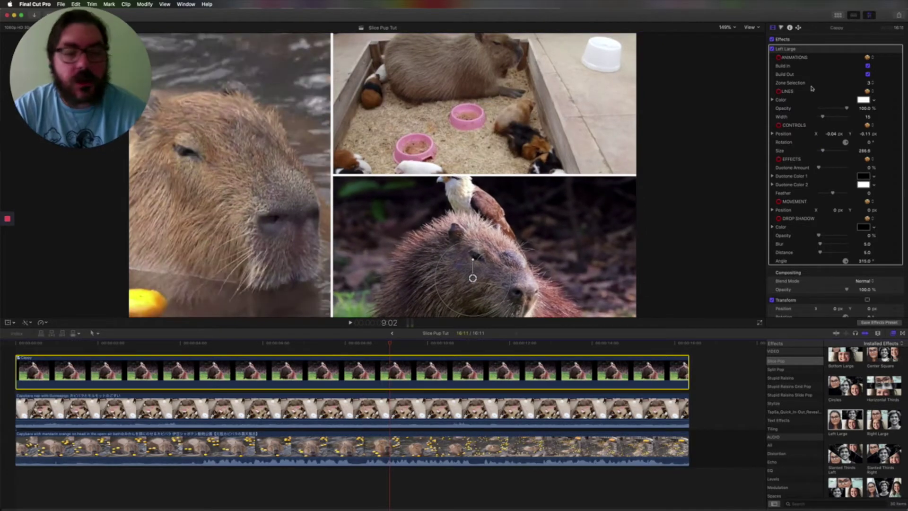
{"action": "left_click", "coordinate": [868, 66]}
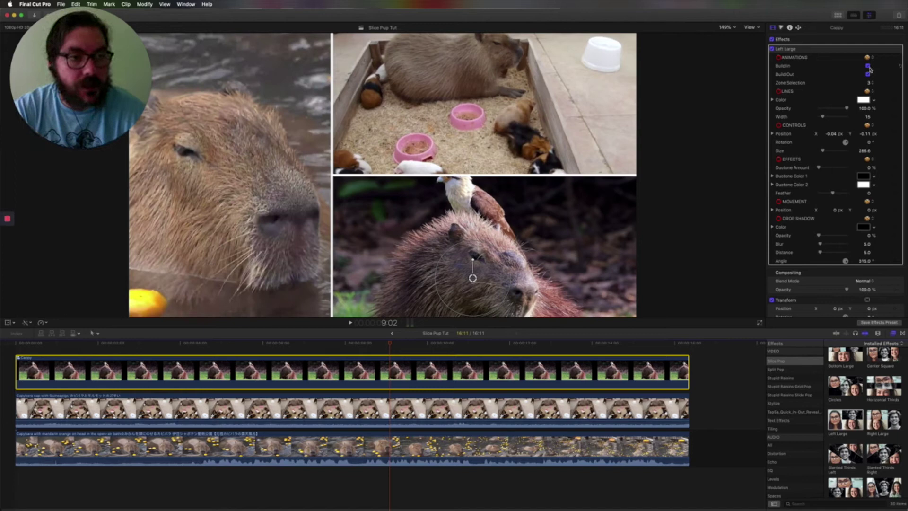
{"action": "left_click", "coordinate": [870, 83]}
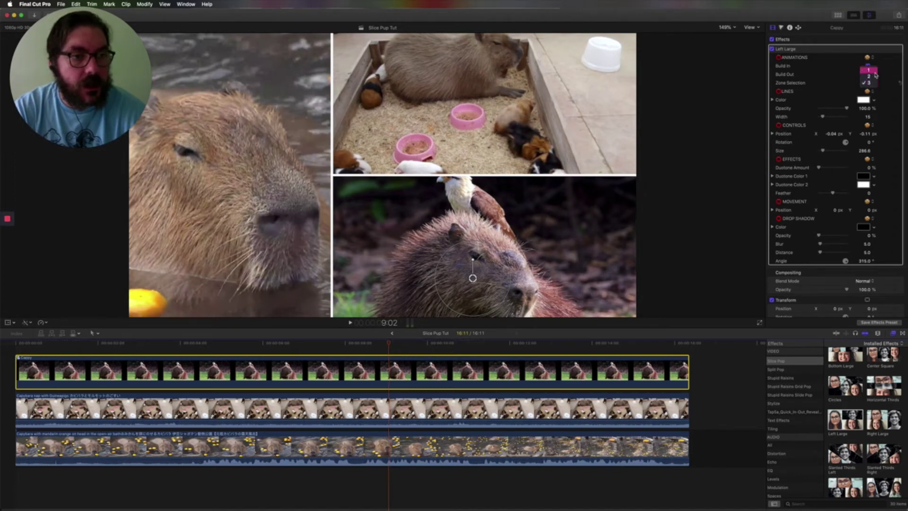
{"action": "left_click", "coordinate": [890, 66]}
- Set the Cappy clip's dividing lines to bright green with a width of 79
{"action": "left_click", "coordinate": [878, 101]}
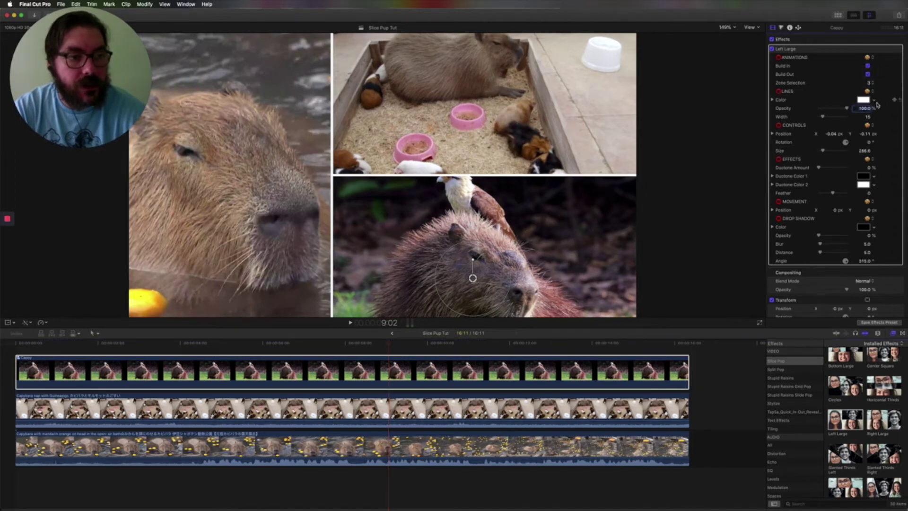
{"action": "left_click", "coordinate": [874, 101]}
{"action": "left_click", "coordinate": [840, 130]}
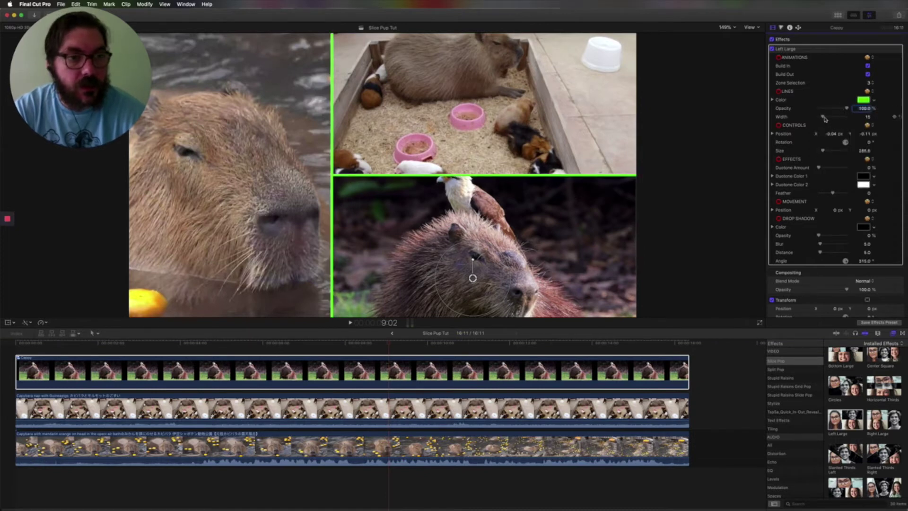
{"action": "left_click_drag", "start_coordinate": [825, 119], "coordinate": [868, 140]}
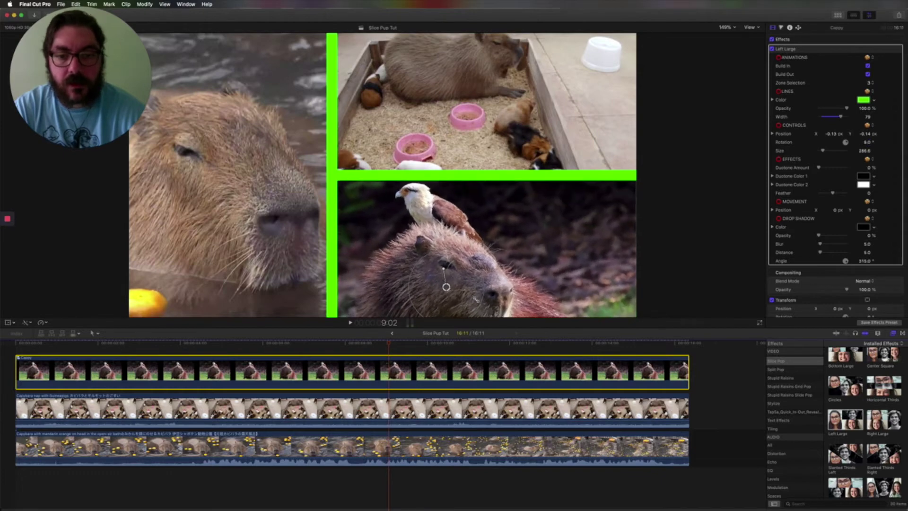
- Reframe the Cappy image in its zone at about X -0.07 px, Y -0.11 px and enlarge it to size 340
{"action": "left_click_drag", "start_coordinate": [446, 287], "coordinate": [463, 277]}
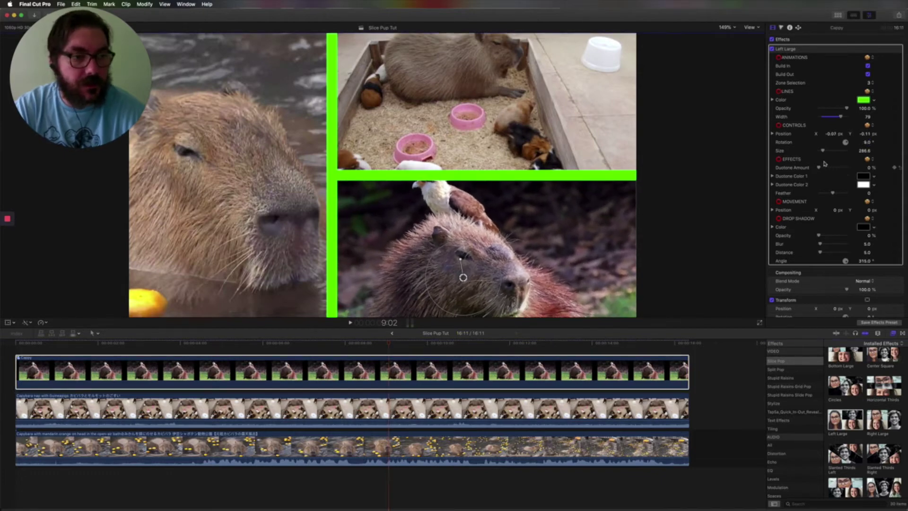
{"action": "left_click_drag", "start_coordinate": [824, 151], "coordinate": [824, 153]}
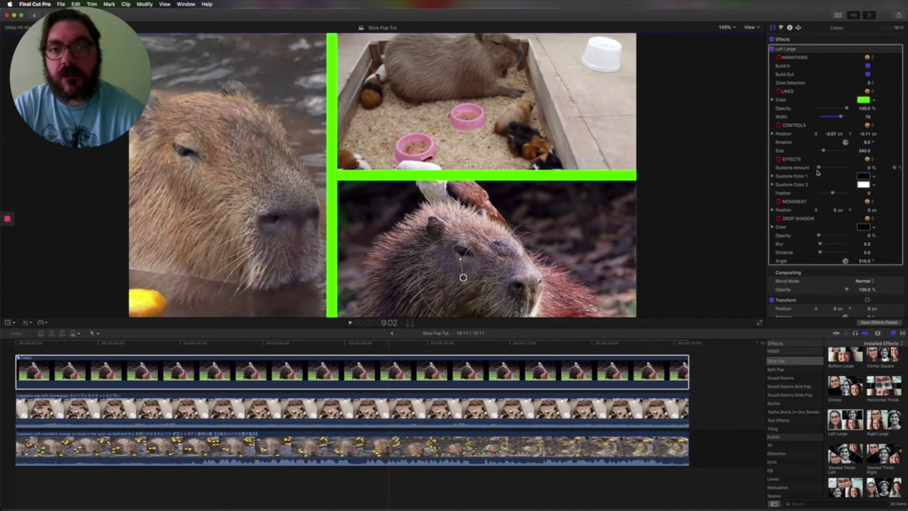
- Give the Cappy clip a duotone of about 50% in green and teal, and raise its feather to the maximum
{"action": "left_click_drag", "start_coordinate": [821, 169], "coordinate": [834, 169]}
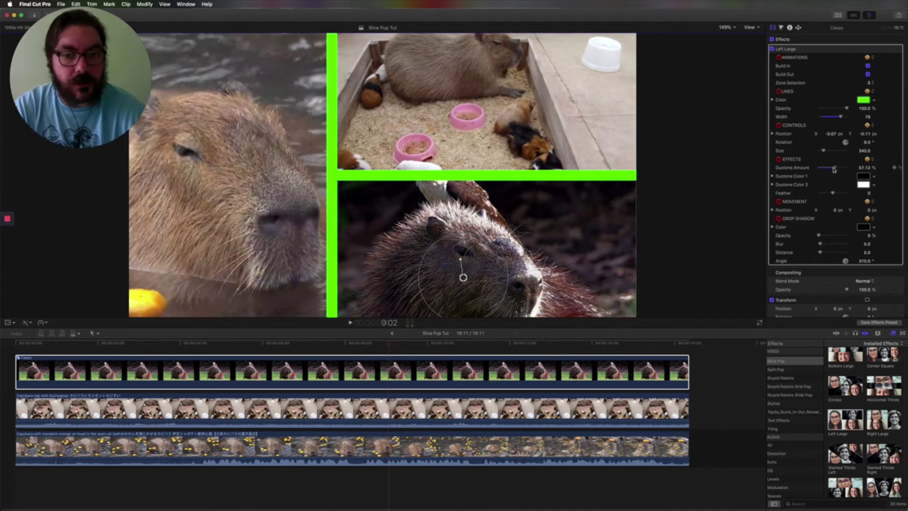
{"action": "left_click", "coordinate": [872, 177]}
{"action": "left_click", "coordinate": [864, 203]}
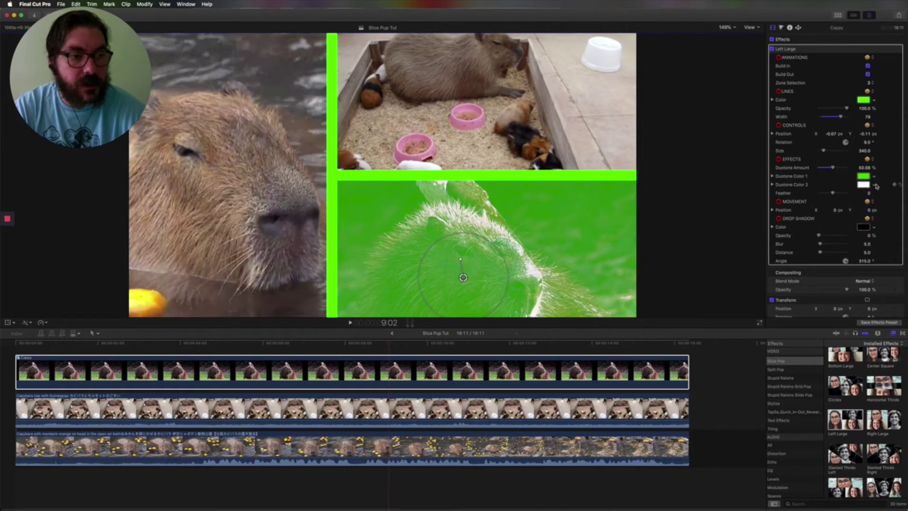
{"action": "left_click", "coordinate": [875, 185]}
{"action": "left_click", "coordinate": [849, 219]}
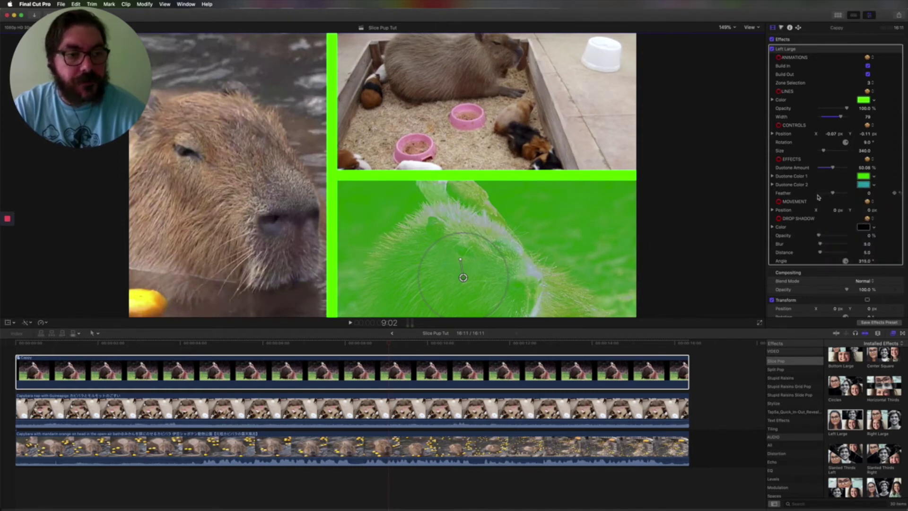
{"action": "left_click_drag", "start_coordinate": [833, 193], "coordinate": [862, 196]}
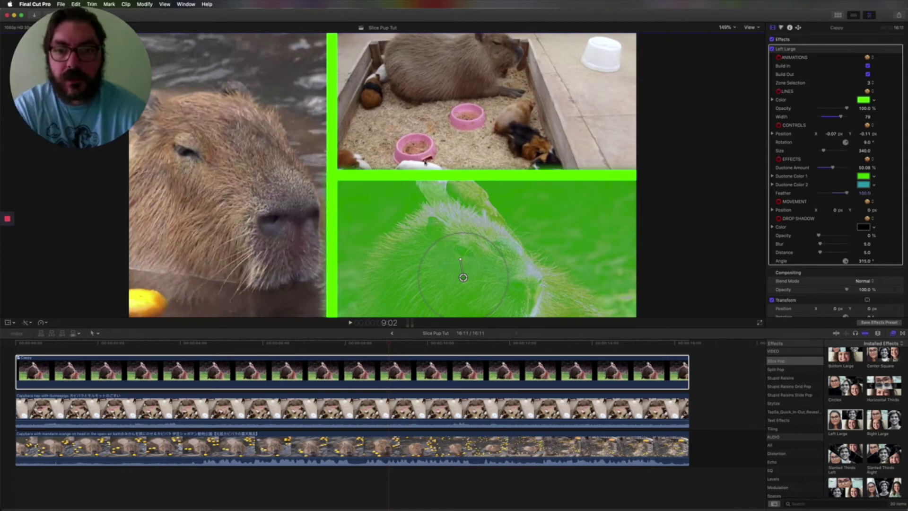
- Return the Cappy clip's feather to 0 and shift its movement position to X -4.5 px, Y 2.1 px
{"action": "left_click_drag", "start_coordinate": [846, 194], "coordinate": [870, 210]}
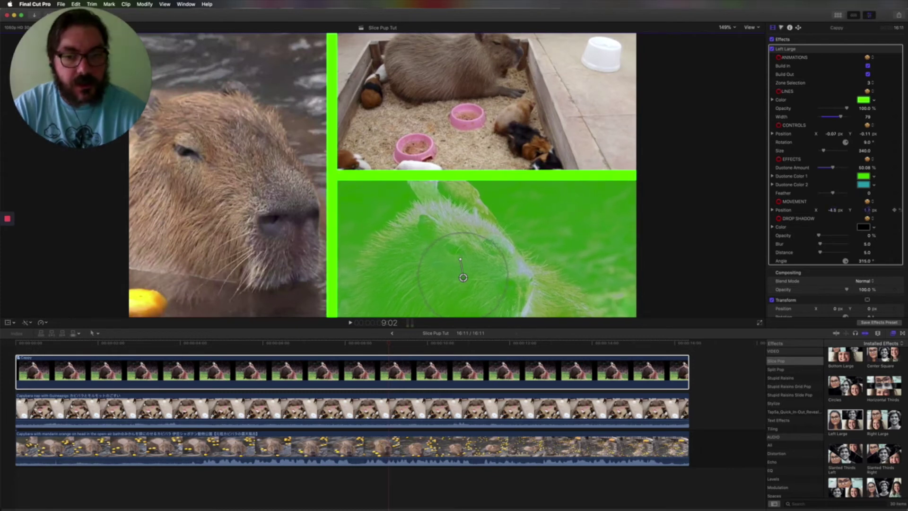
{"action": "left_click", "coordinate": [392, 354]}
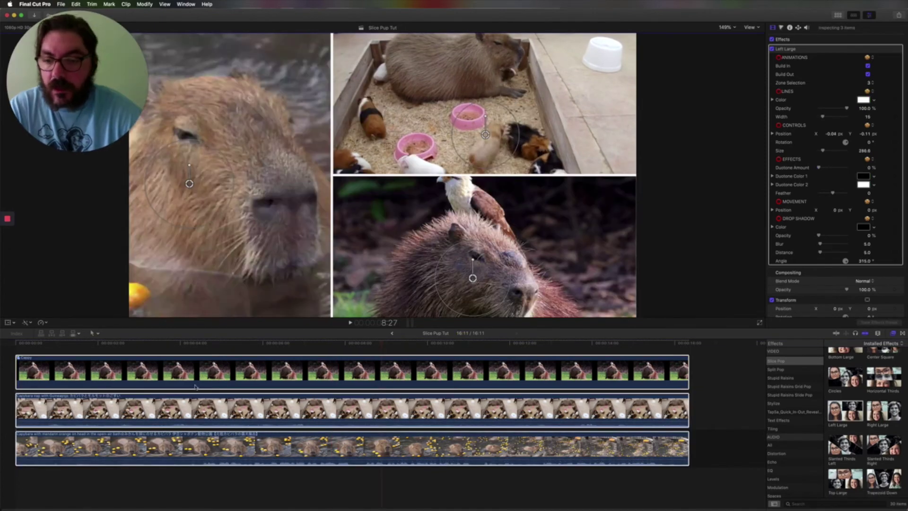
- Play back the three-zone split screen from about the three-second mark for a second or two
{"action": "left_click", "coordinate": [188, 351]}
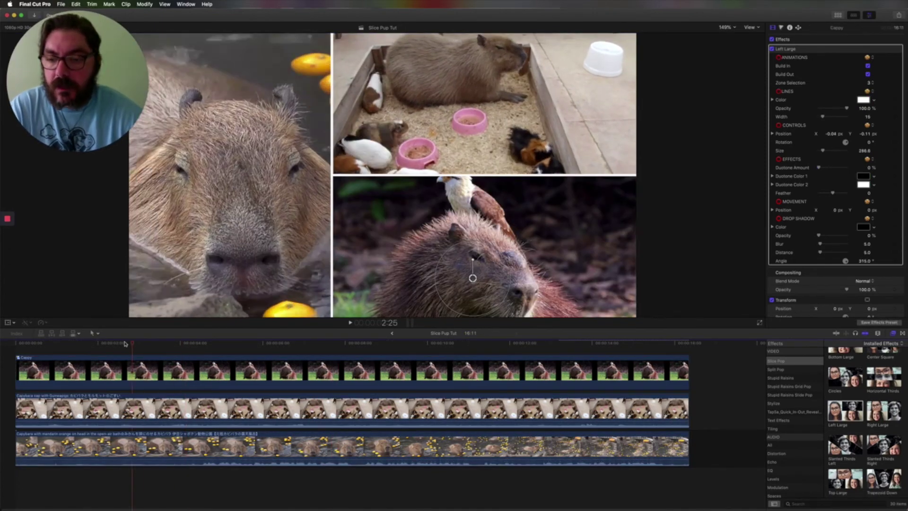
{"action": "key", "text": "space"}
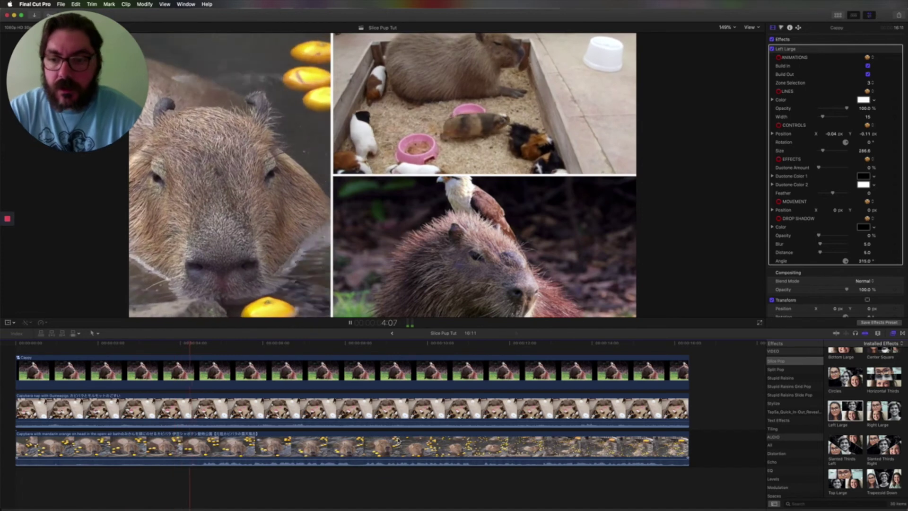
{"action": "key", "text": "space"}
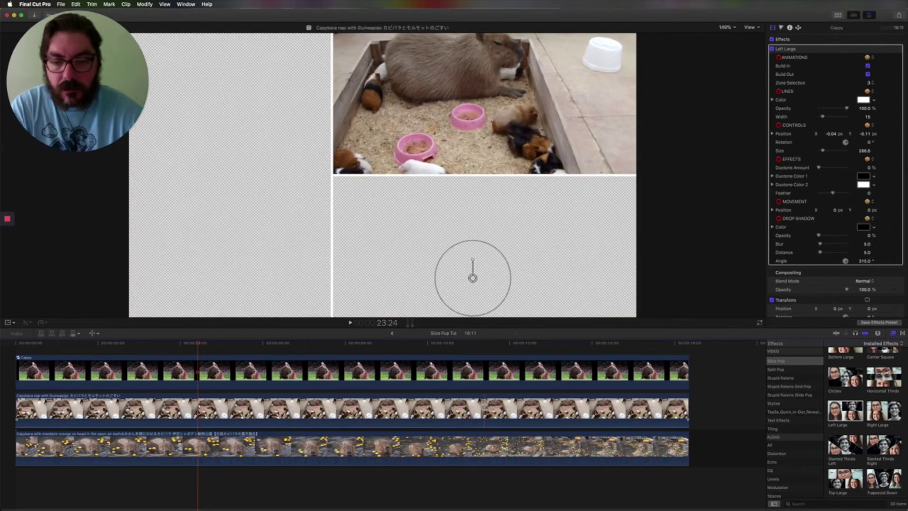
- Slip the guinea pig clip's footage within its existing length using the Trim tool, and return to the Select tool
{"action": "left_click_drag", "start_coordinate": [482, 406], "coordinate": [423, 407]}
{"action": "left_click_drag", "start_coordinate": [354, 400], "coordinate": [352, 400]}
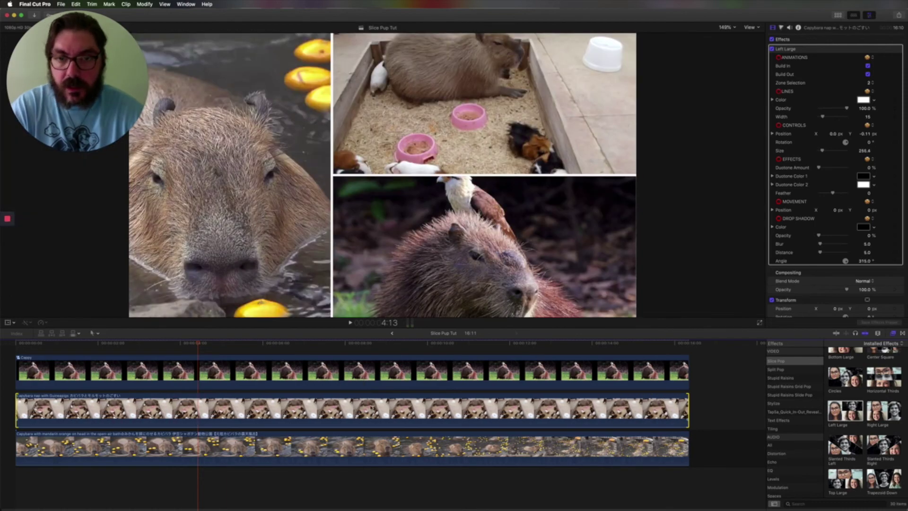
{"action": "key", "text": "a"}
- Review the split screen at several points between about 6 and 8 seconds and browse the other Slice Pop screen layouts
{"action": "left_click_drag", "start_coordinate": [199, 344], "coordinate": [316, 348]}
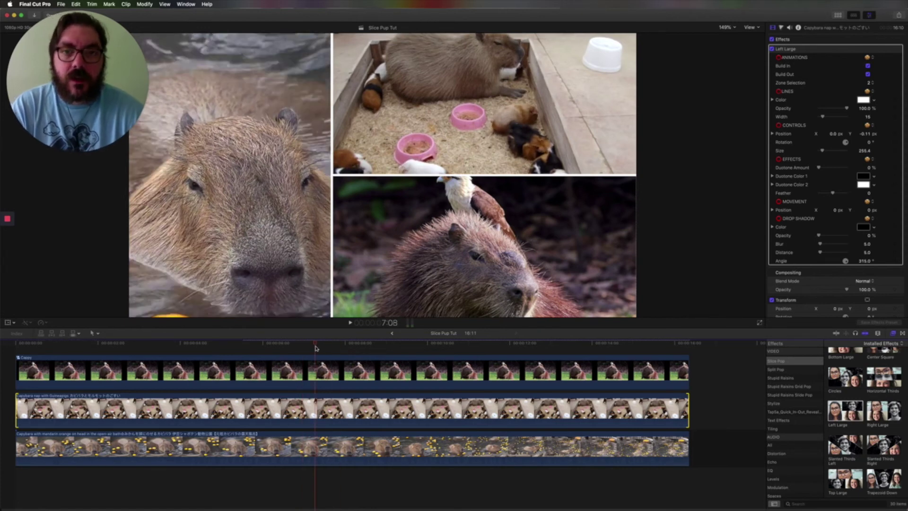
{"action": "left_click_drag", "start_coordinate": [315, 346], "coordinate": [269, 344]}
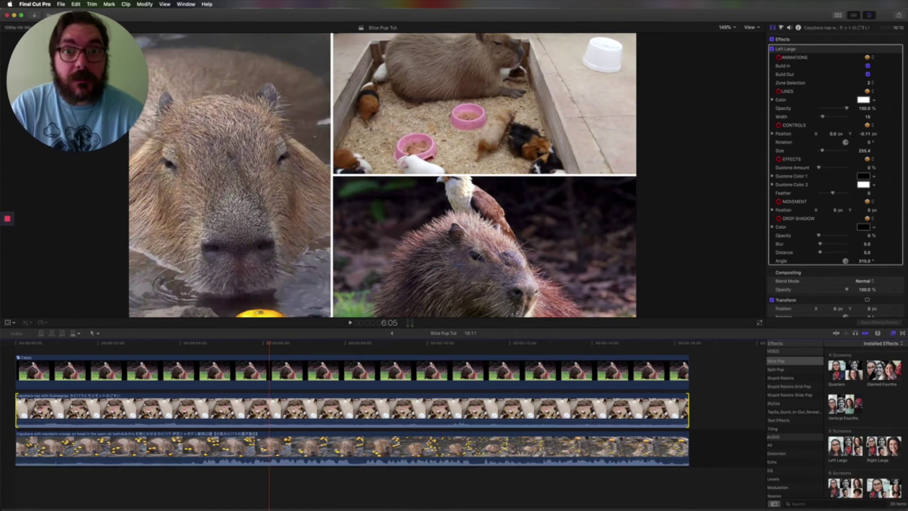
{"action": "scroll", "coordinate": [868, 444], "scroll_direction": "down", "scroll_amount": 4}
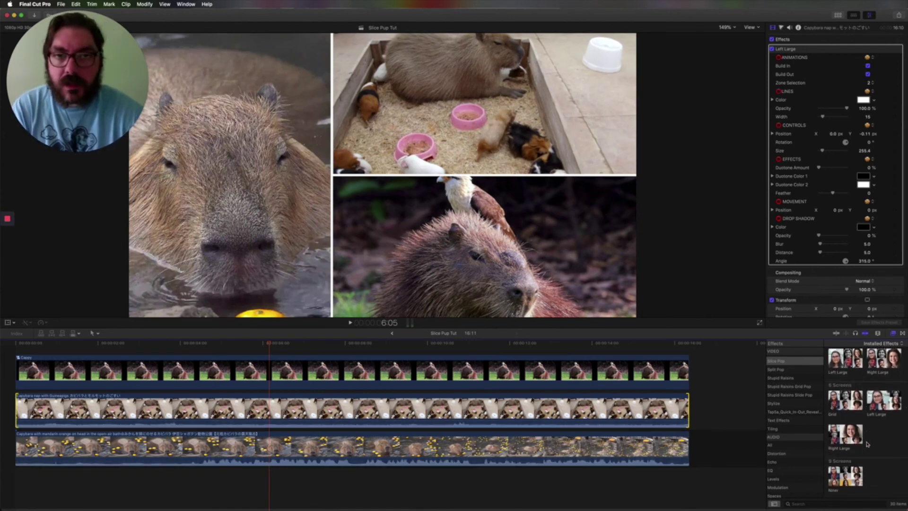
{"action": "scroll", "coordinate": [867, 445], "scroll_direction": "up", "scroll_amount": 10}
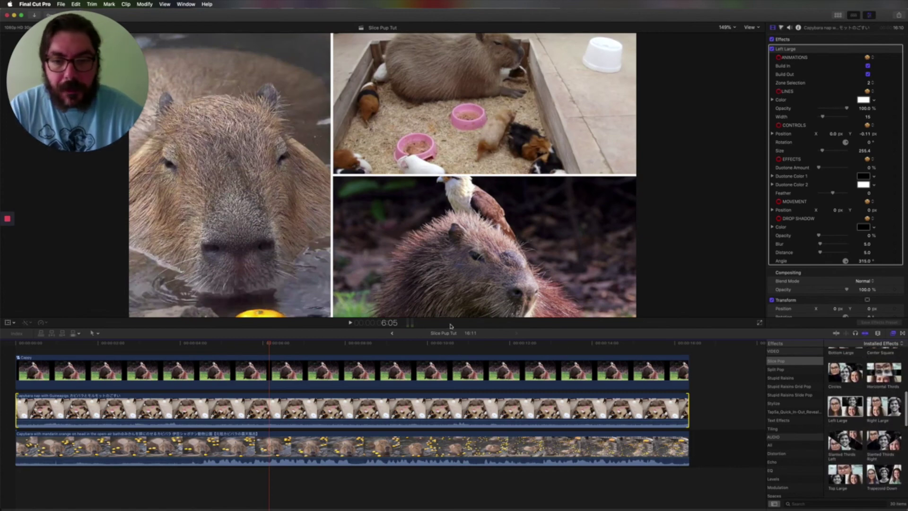
{"action": "left_click", "coordinate": [358, 344]}
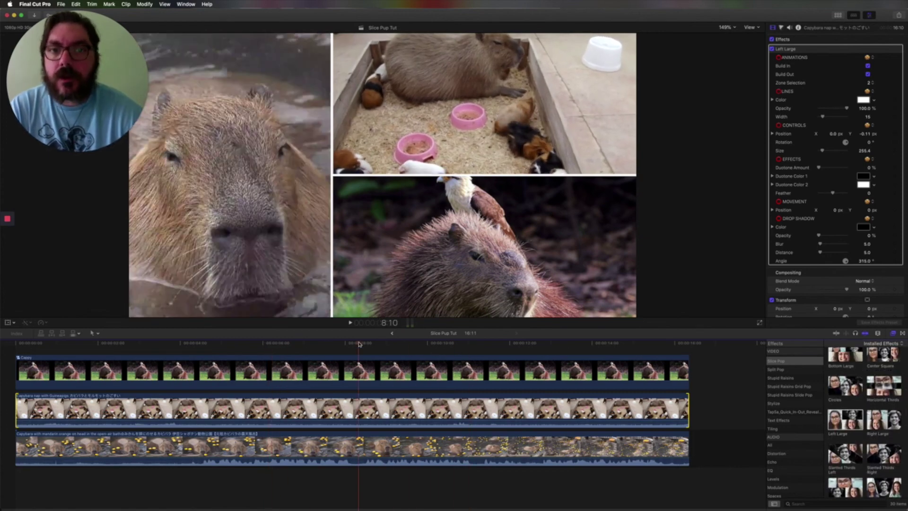